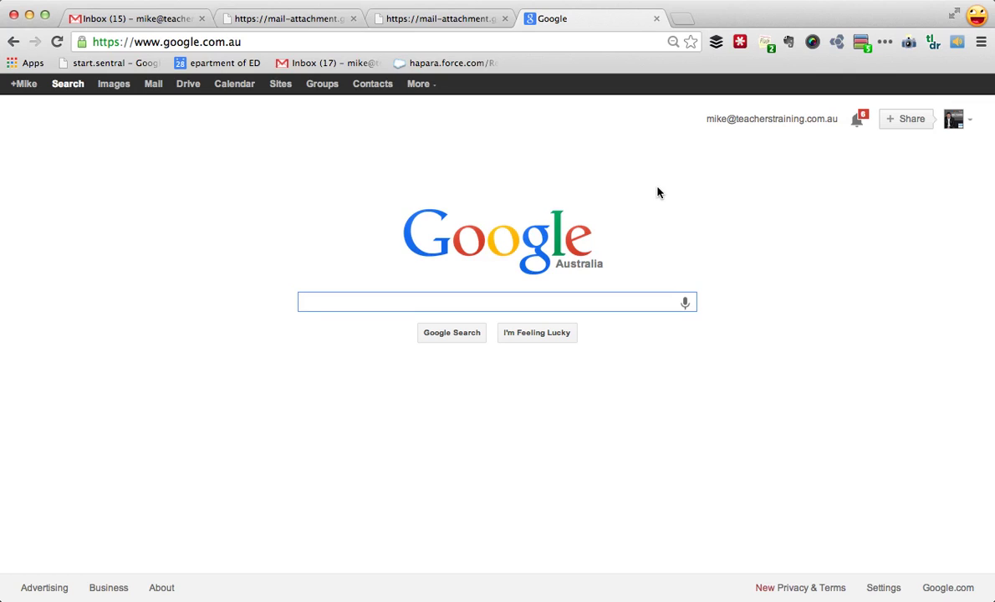
# - Calculate 5+5 with Google's built-in calculator, which shows the answer 10
pyautogui.write('5')
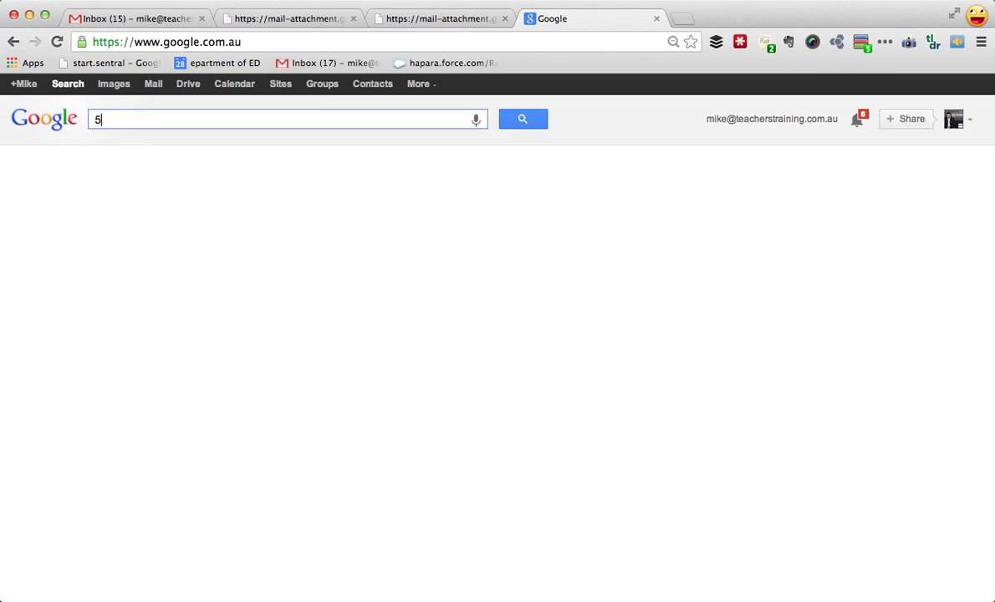
pyautogui.write('+5')
pyautogui.press('Return')
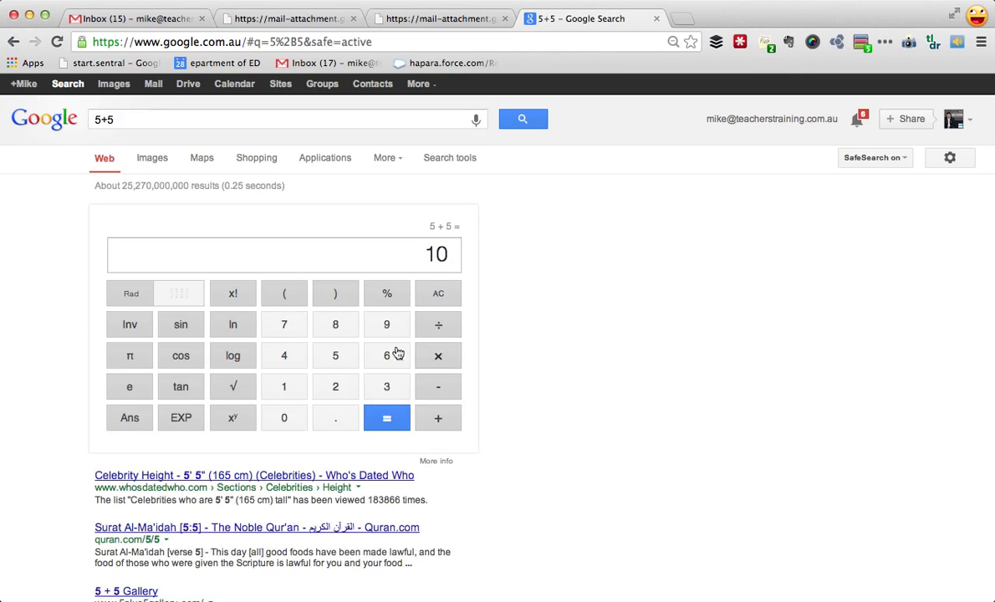
pyautogui.click(452, 254)
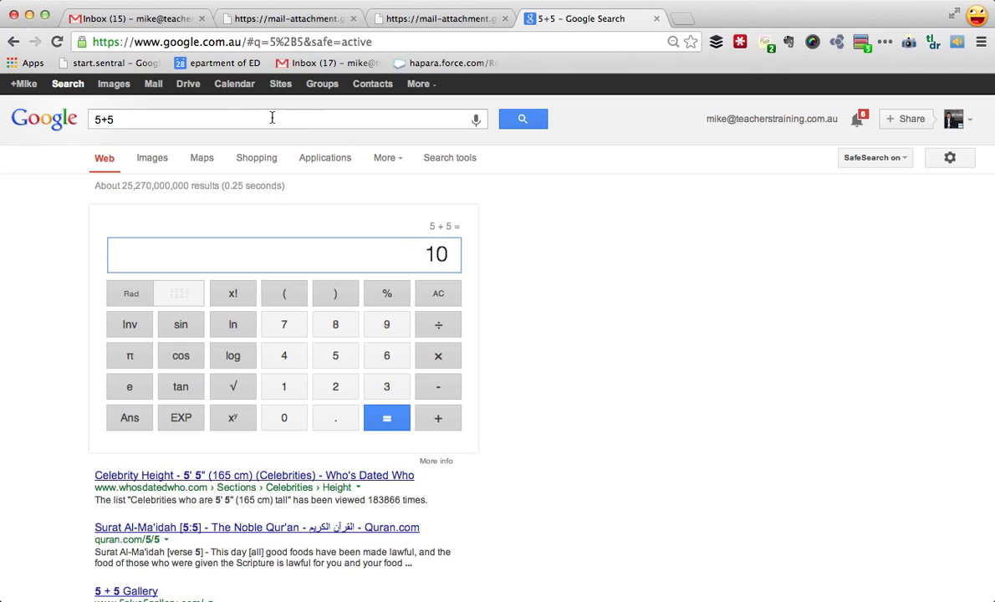
pyautogui.moveTo(233, 117); pyautogui.dragTo(88, 115)
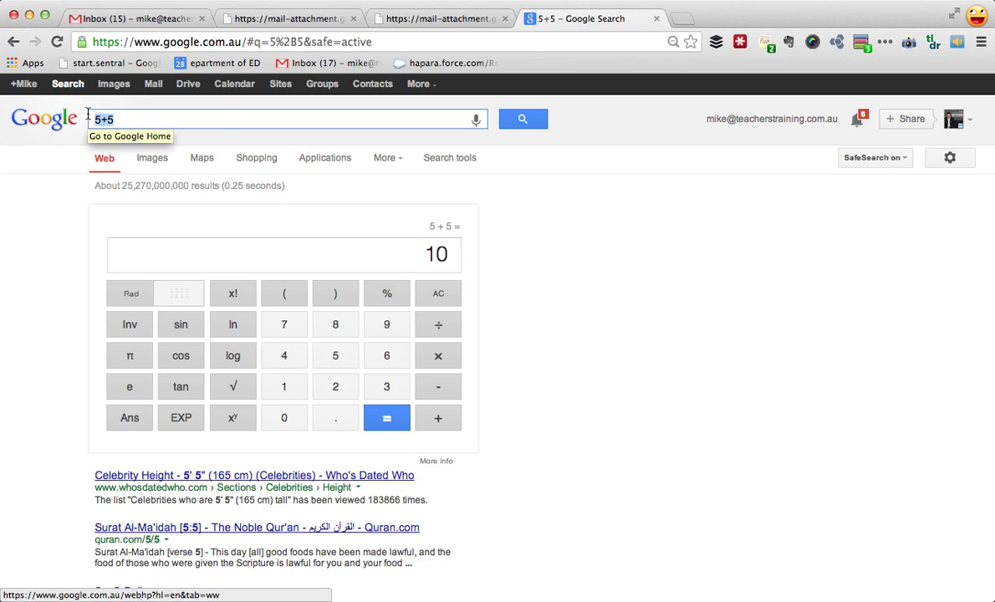
# - Graph x/2, (x/2)^2, ln(x) and cos(pi*x/5) together, zooming the view to about ±25
pyautogui.write('x/2, (x/2)^2, ln(x), cos(pi*x/5)')
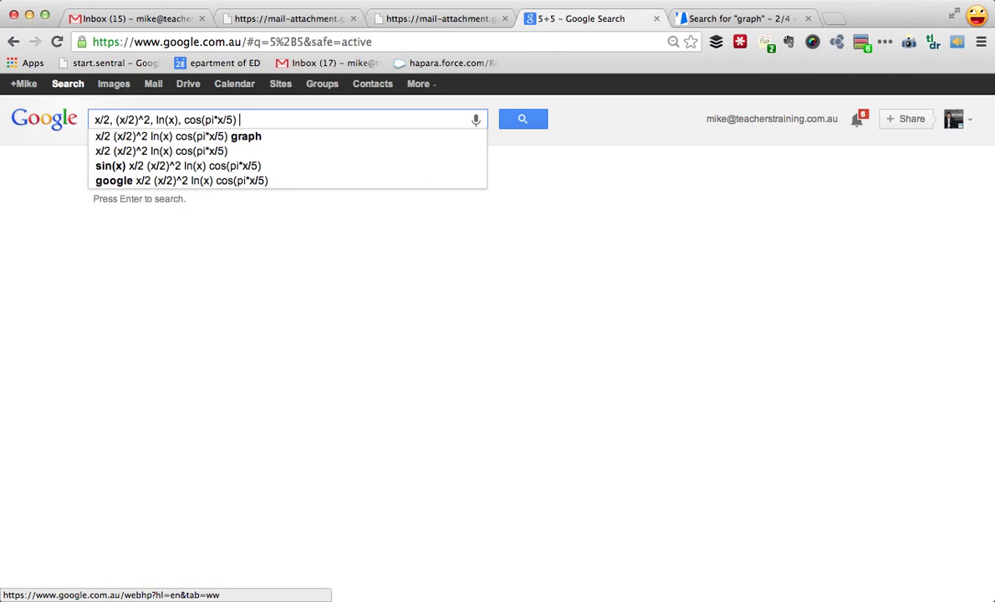
pyautogui.press('Return')
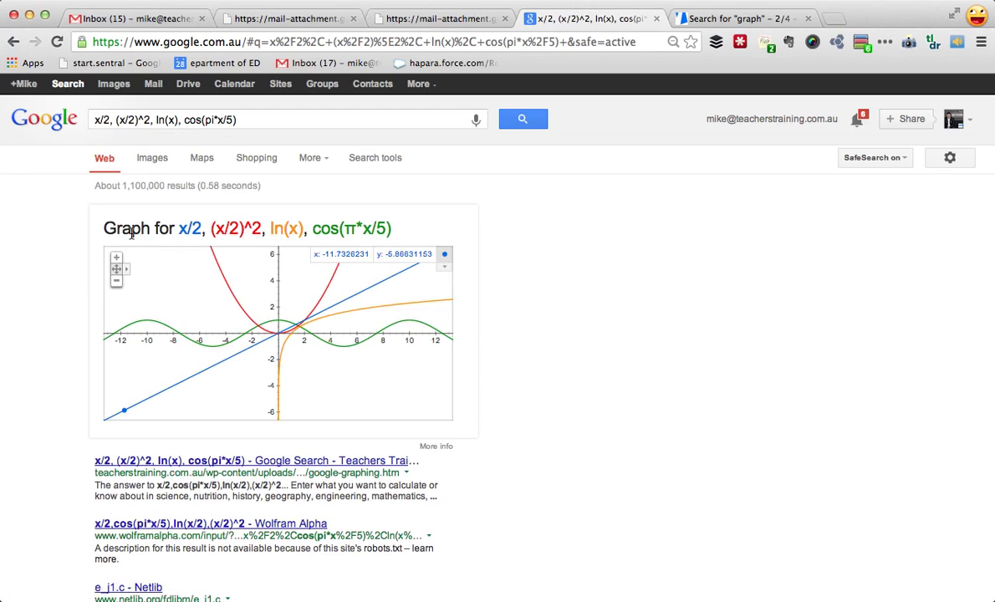
pyautogui.click(116, 261)
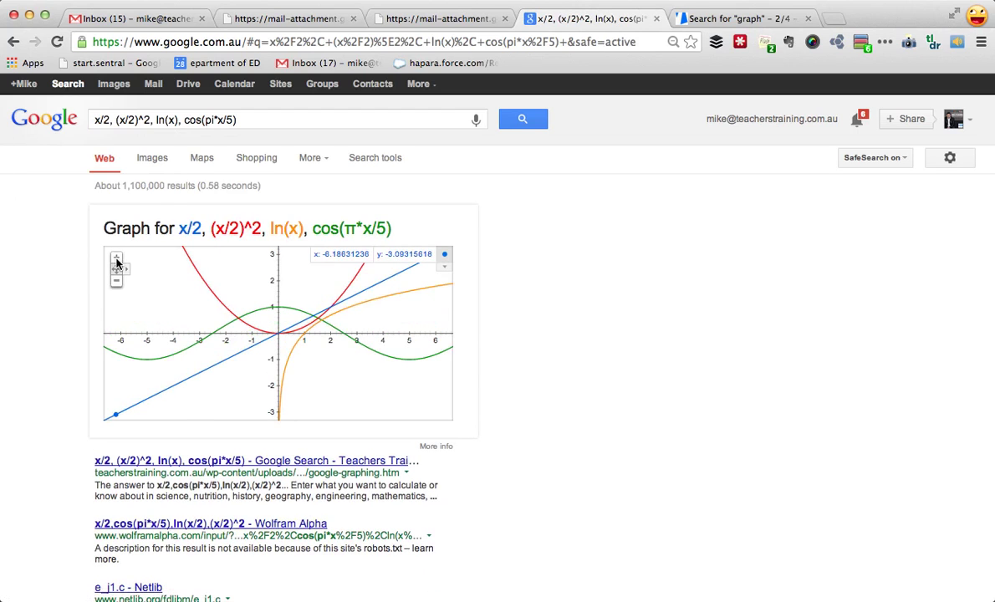
pyautogui.click(117, 261)
pyautogui.click(116, 260)
pyautogui.click(117, 281)
pyautogui.click(116, 281)
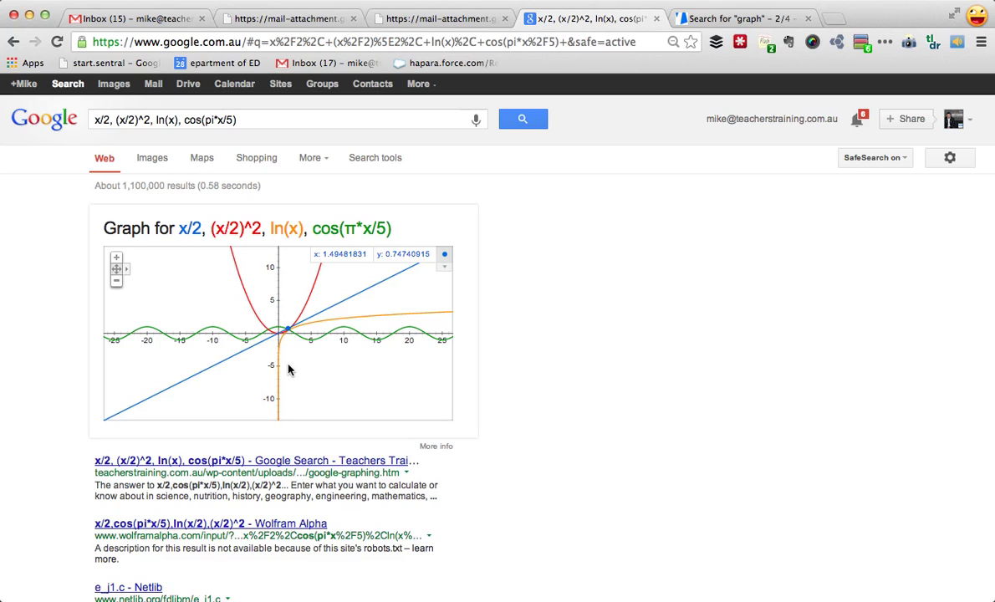
# - Graph the heart formula with sqrt(9-x^2) and -sqrt(9-x^2) from -4.5 to 4.5
pyautogui.press('super+v')
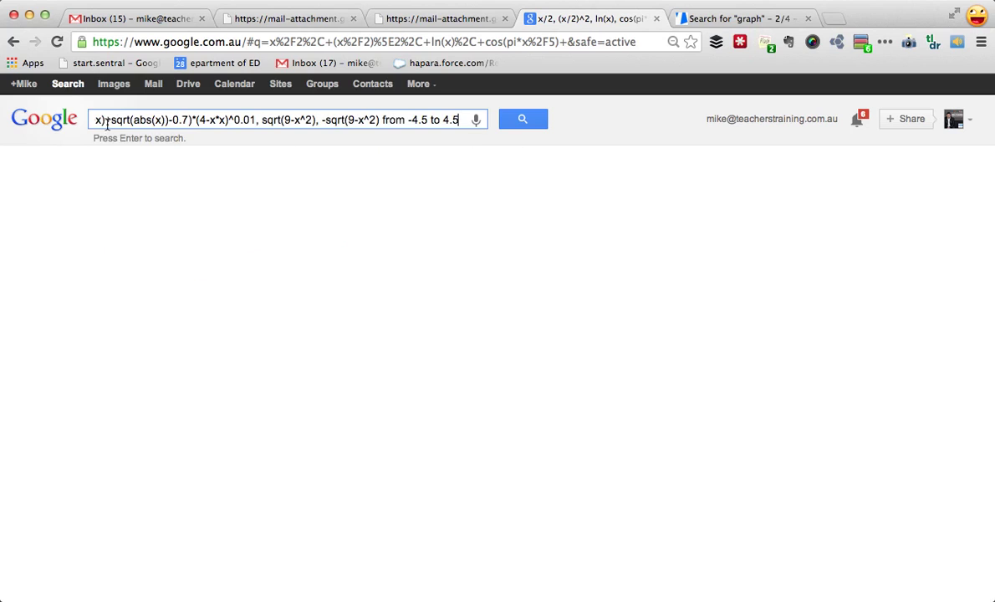
pyautogui.click(527, 124)
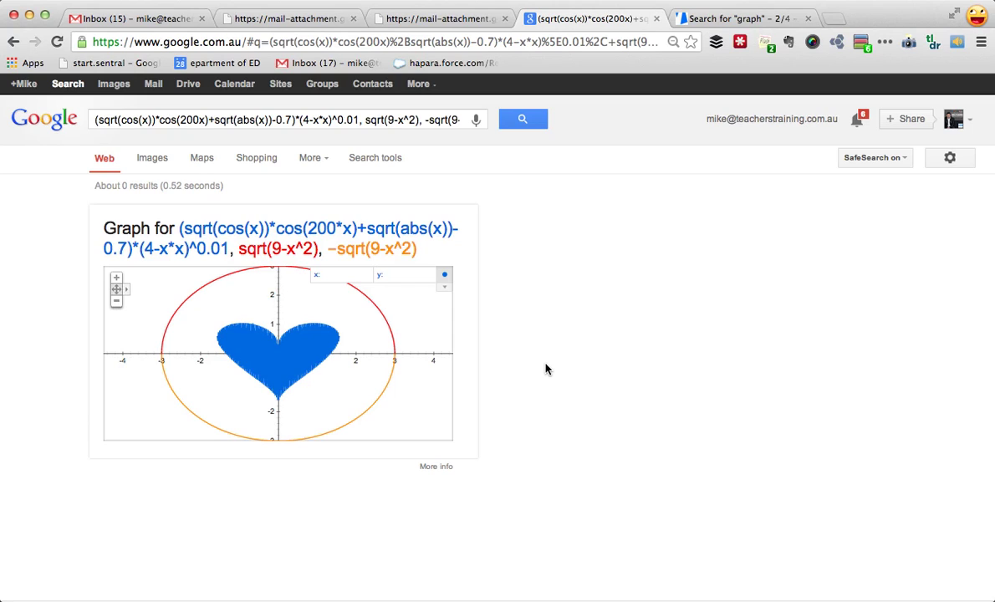
pyautogui.click(419, 122)
pyautogui.press('super+a')
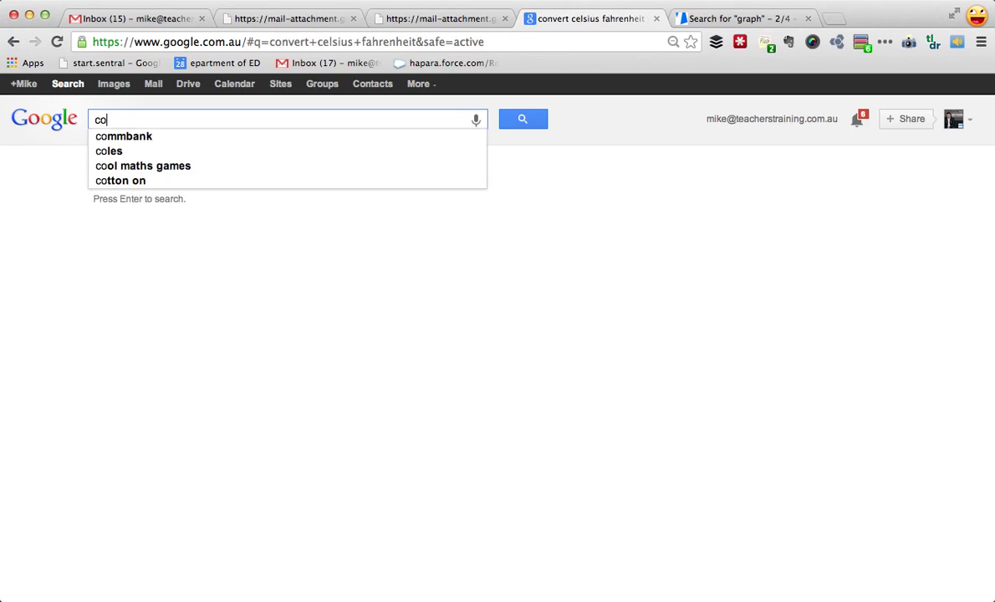
# - Convert 30 degrees Celsius to Fahrenheit, then change the Celsius value to 40
pyautogui.write('nvert')
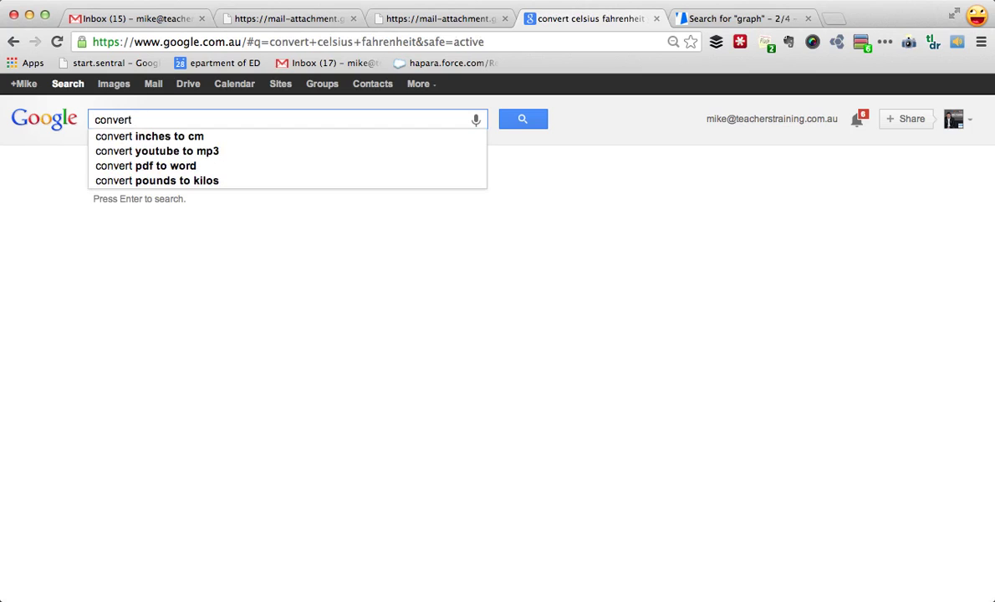
pyautogui.write('30 ')
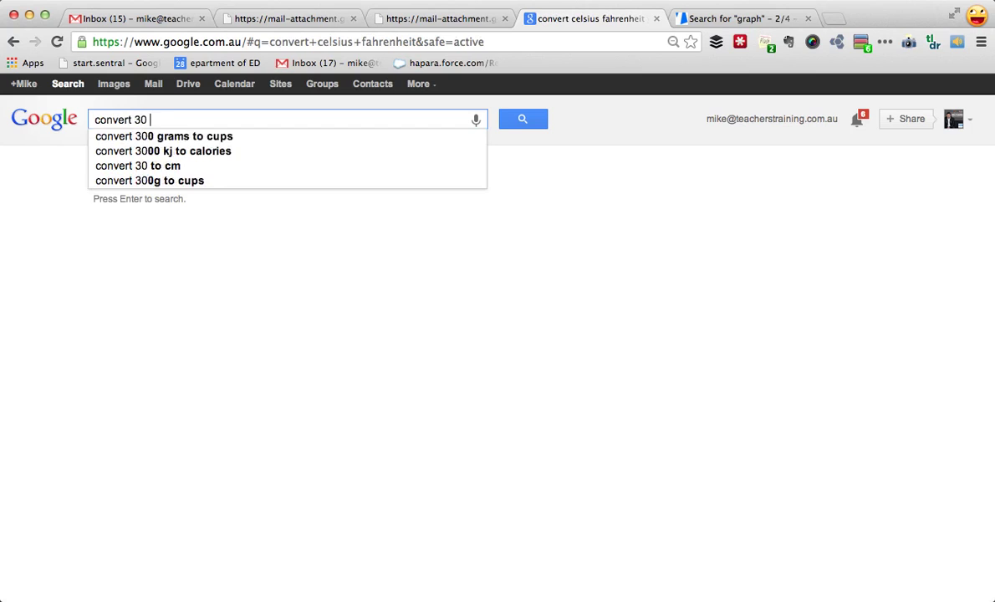
pyautogui.write('degress')
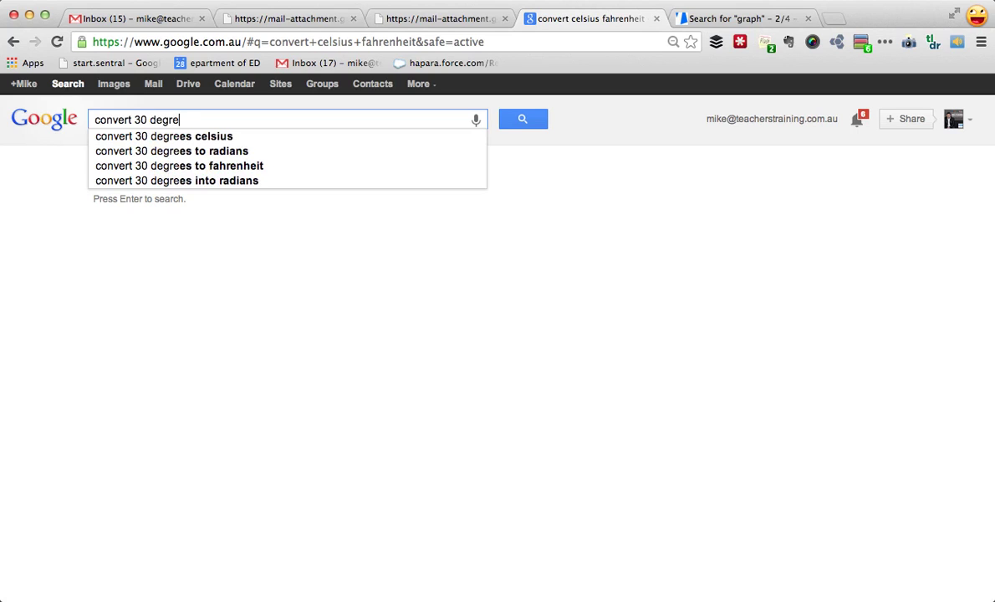
pyautogui.click(281, 137)
pyautogui.click(274, 121)
pyautogui.write('t')
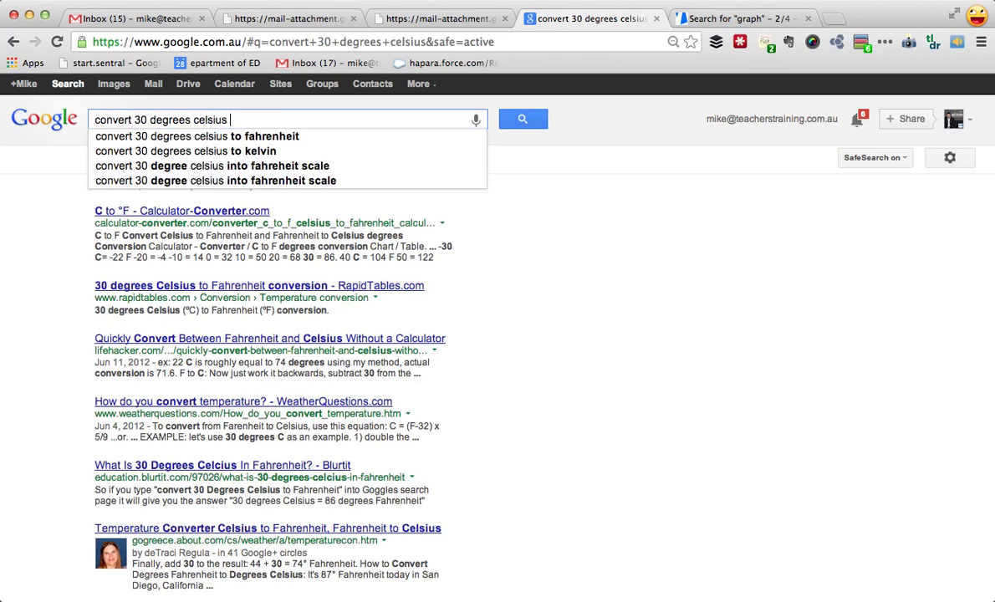
pyautogui.write('o fa')
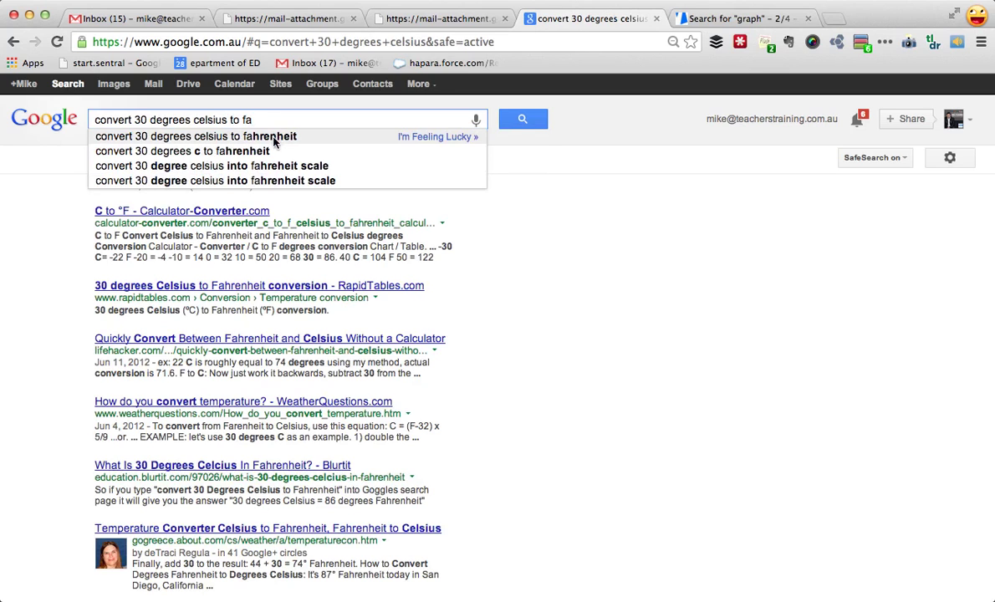
pyautogui.click(274, 138)
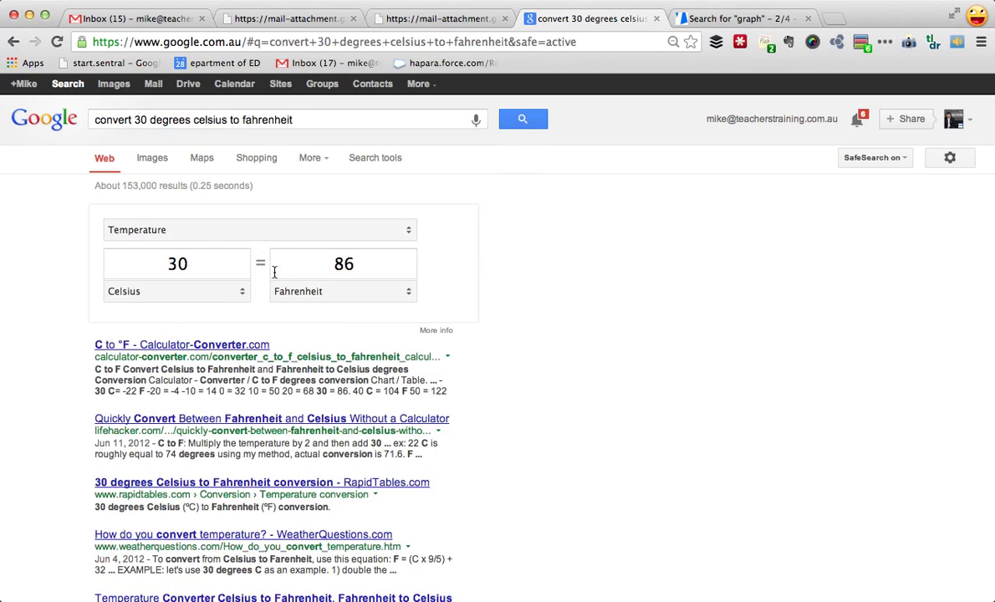
pyautogui.moveTo(212, 270); pyautogui.dragTo(138, 263)
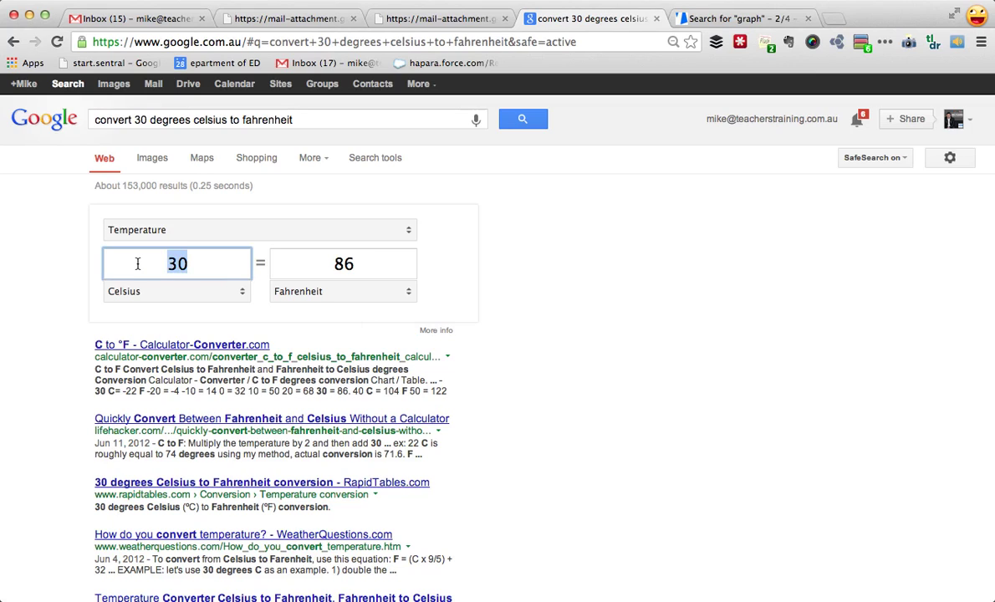
pyautogui.write('40')
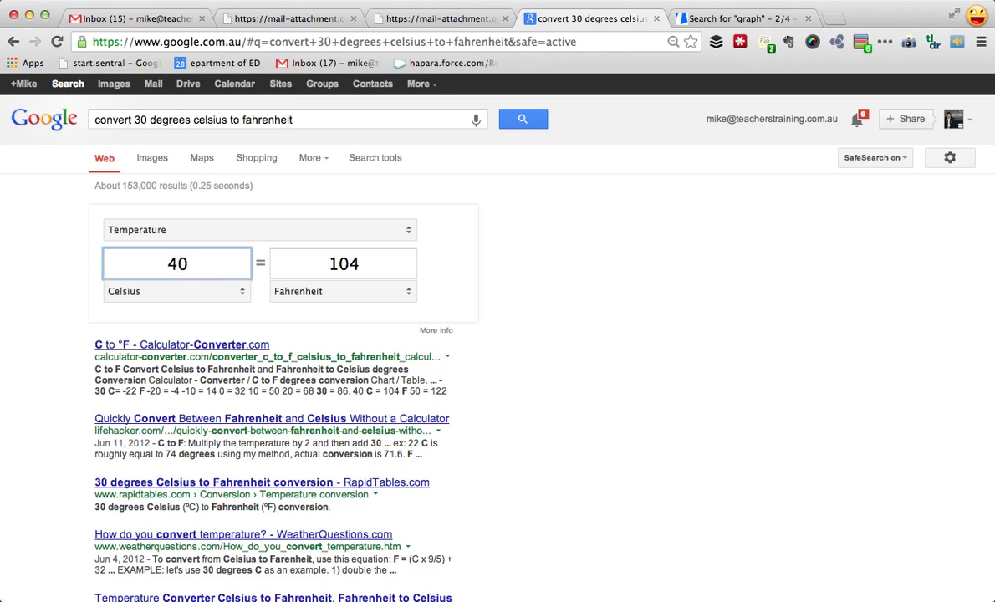
# - Switch the unit converter to Digital Storage, showing 1 Bit = 0.125 Byte
pyautogui.click(177, 292)
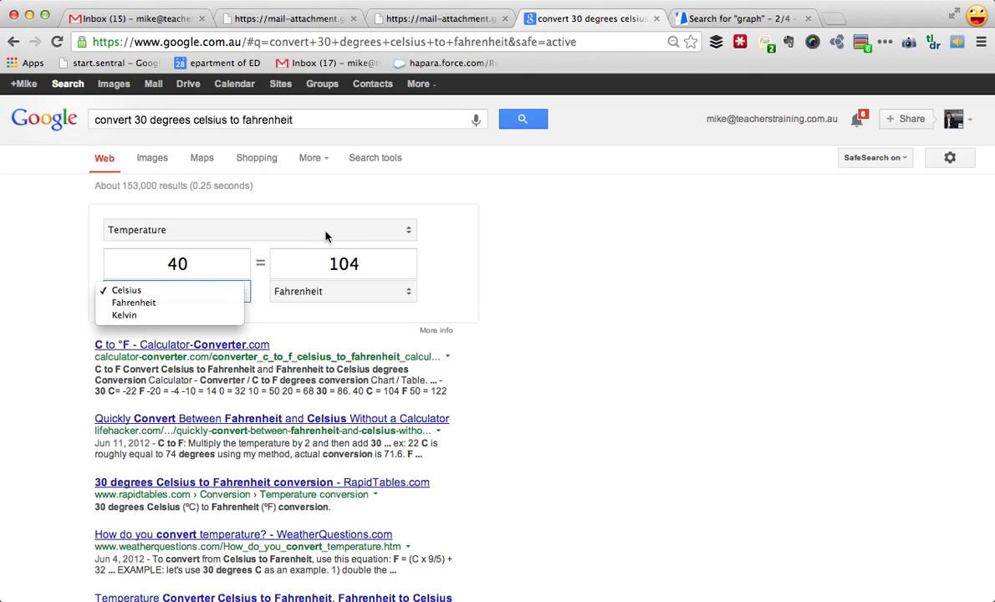
pyautogui.click(376, 231)
pyautogui.click(406, 230)
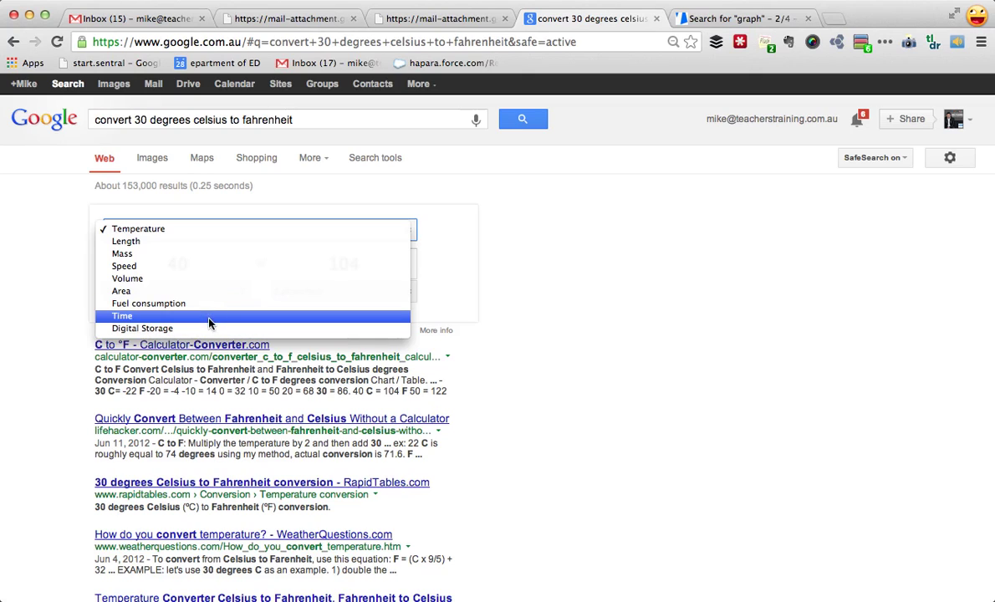
pyautogui.click(210, 328)
pyautogui.click(171, 291)
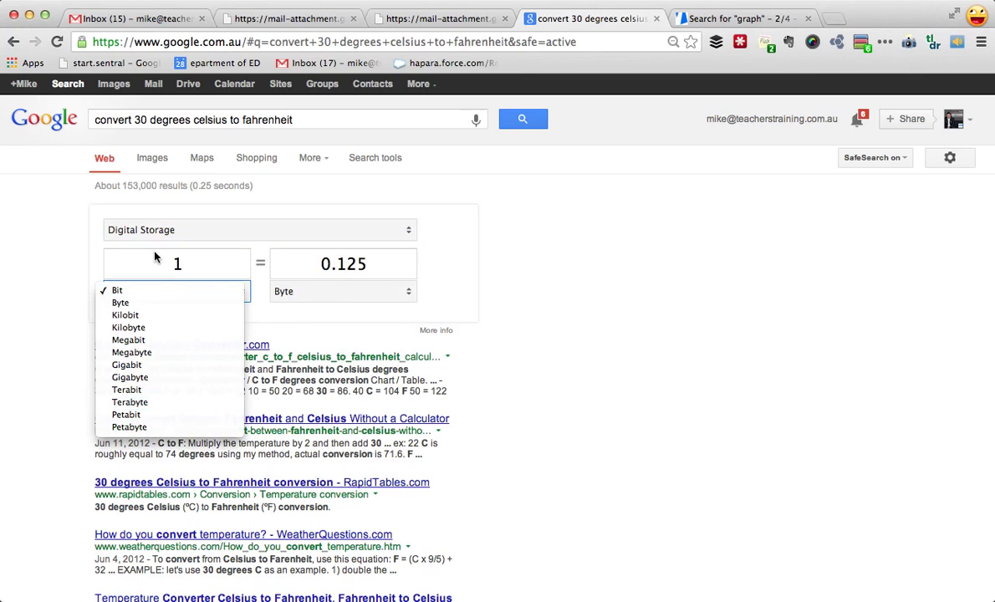
pyautogui.click(74, 234)
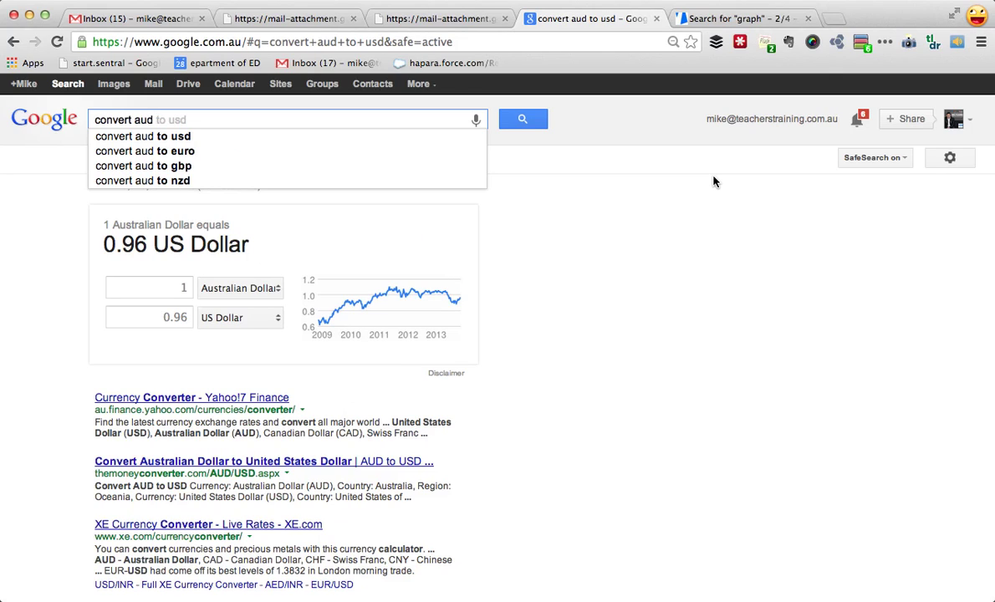
# - Search 'convert aud to usd' to get 1 Australian Dollar = 0.96 US Dollar
pyautogui.write('to usd')
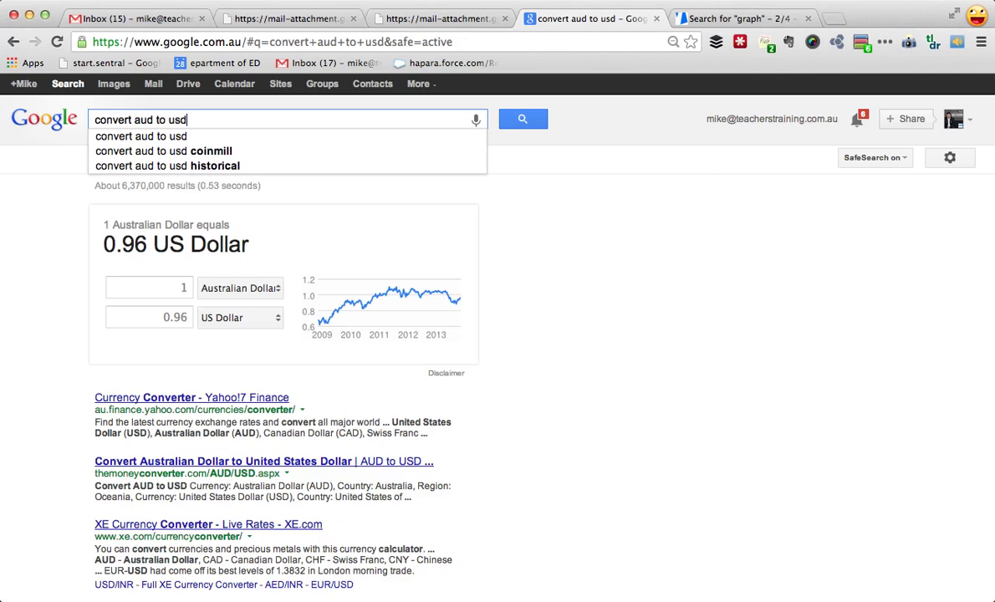
pyautogui.press('Return')
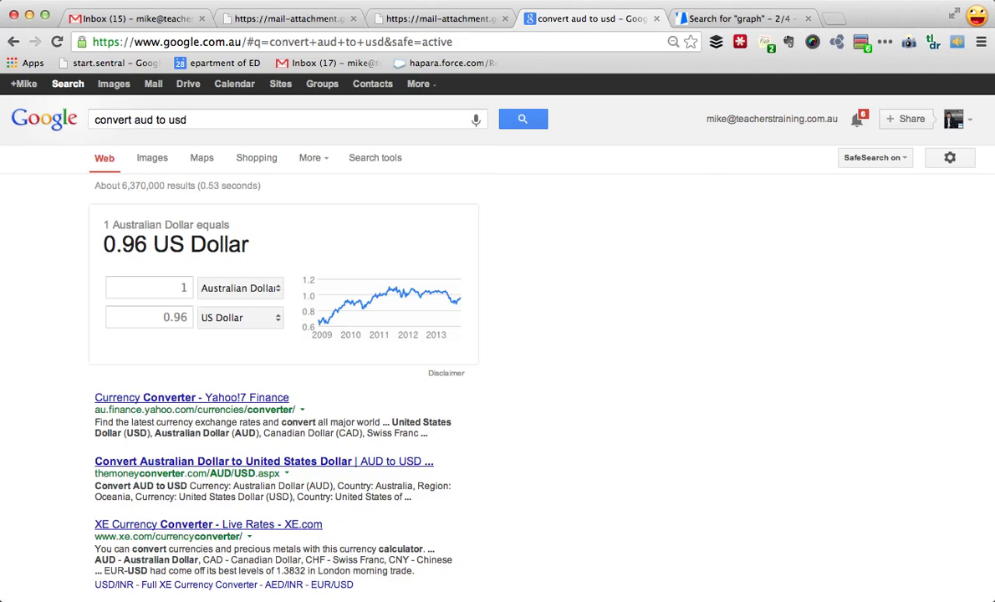
pyautogui.moveTo(180, 288); pyautogui.dragTo(198, 288)
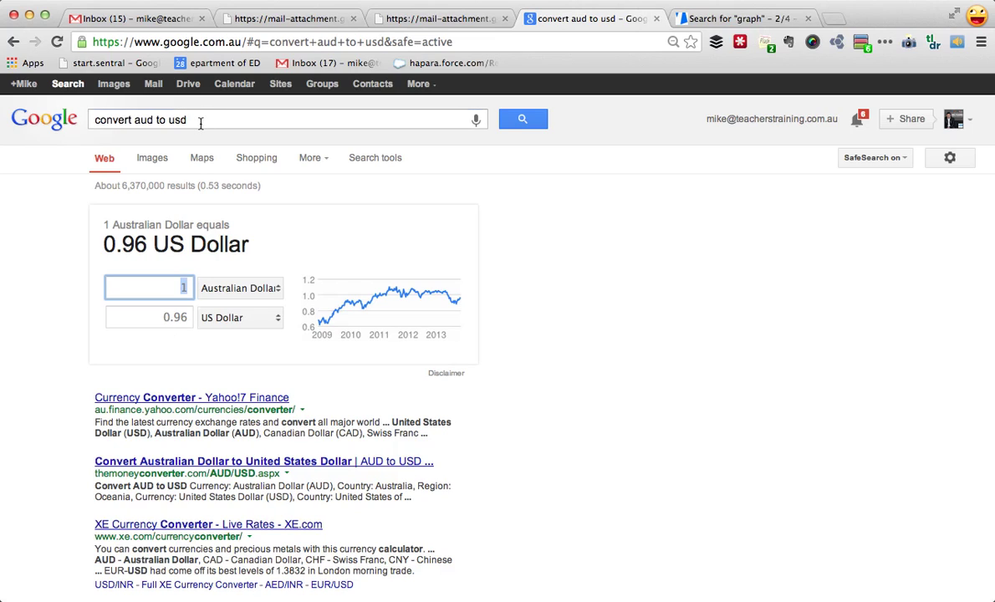
pyautogui.moveTo(201, 123); pyautogui.dragTo(87, 120)
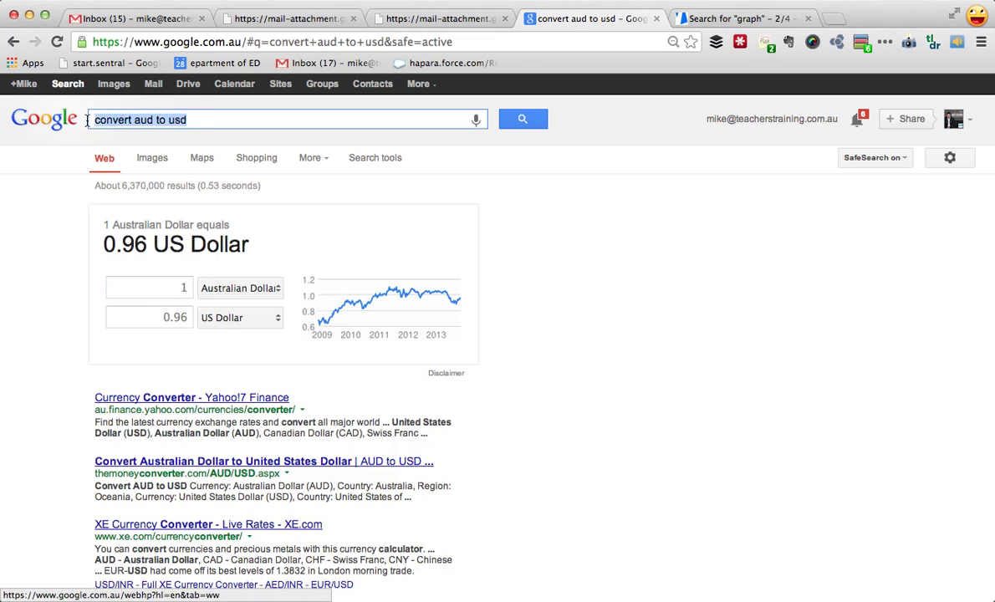
# - Check the weather for Sydney, then for New York, shown in Fahrenheit
pyautogui.write('weather')
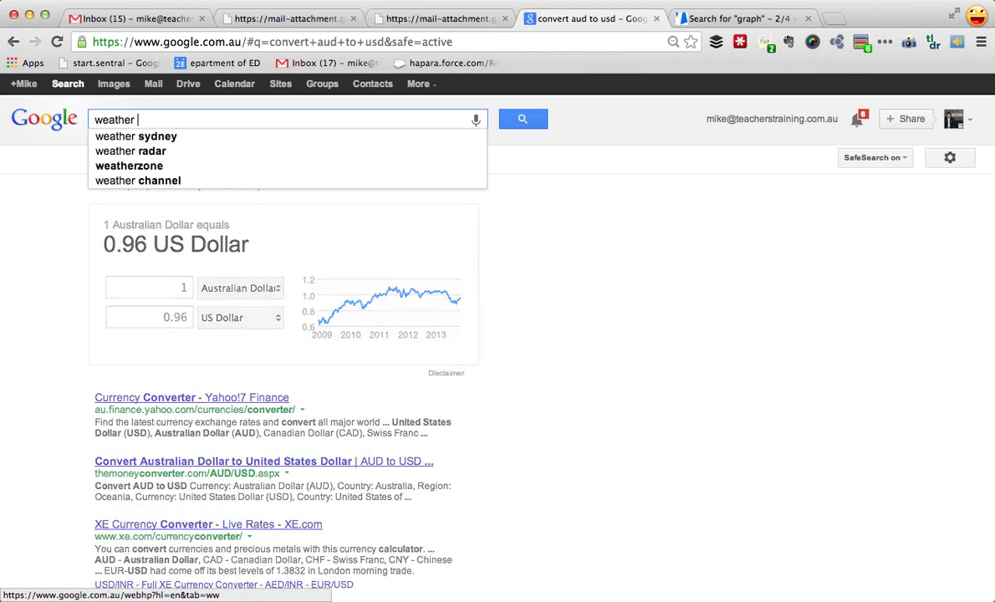
pyautogui.click(124, 136)
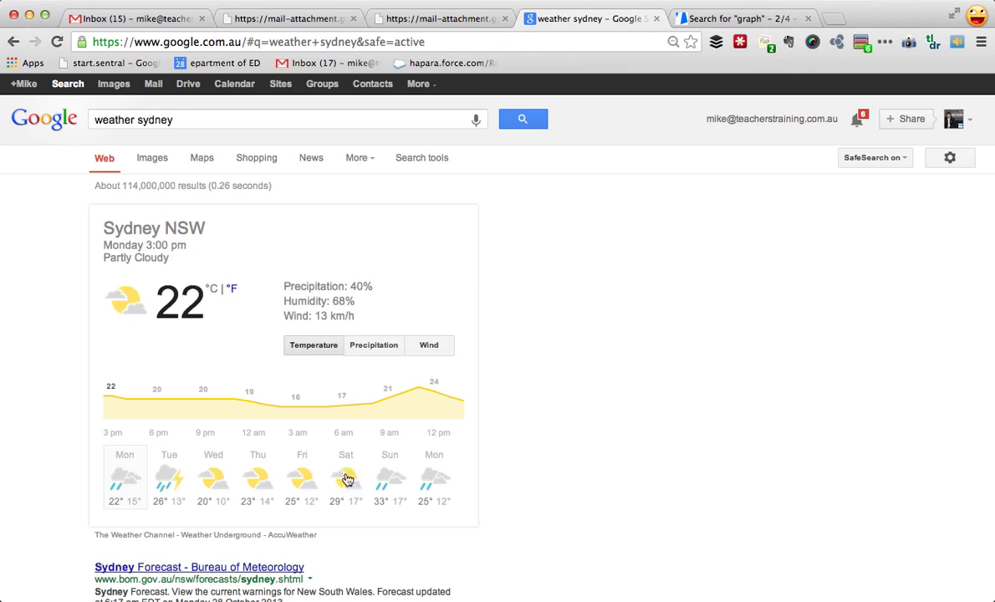
pyautogui.doubleClick(166, 120)
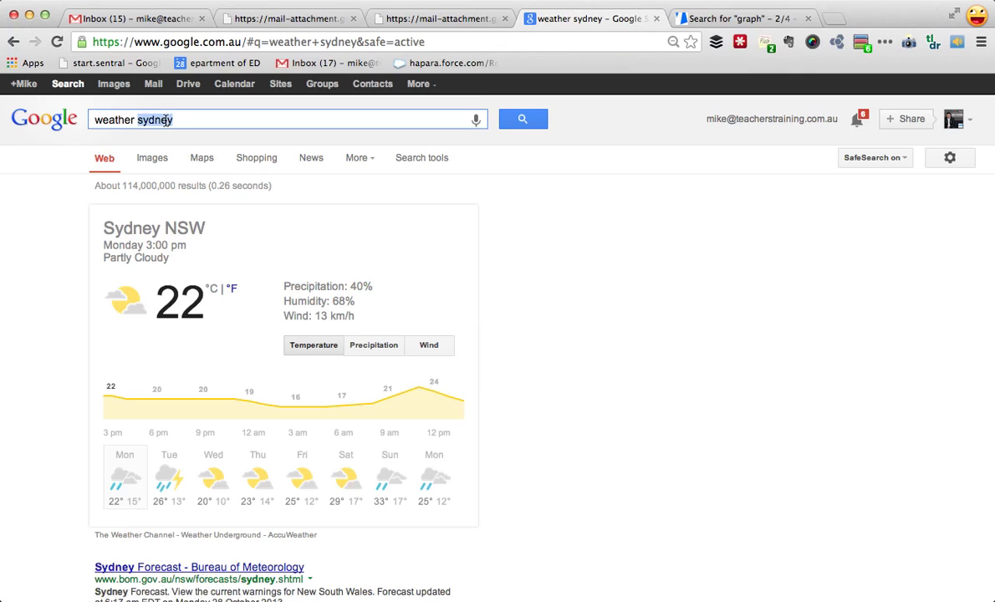
pyautogui.write('new york')
pyautogui.press('Return')
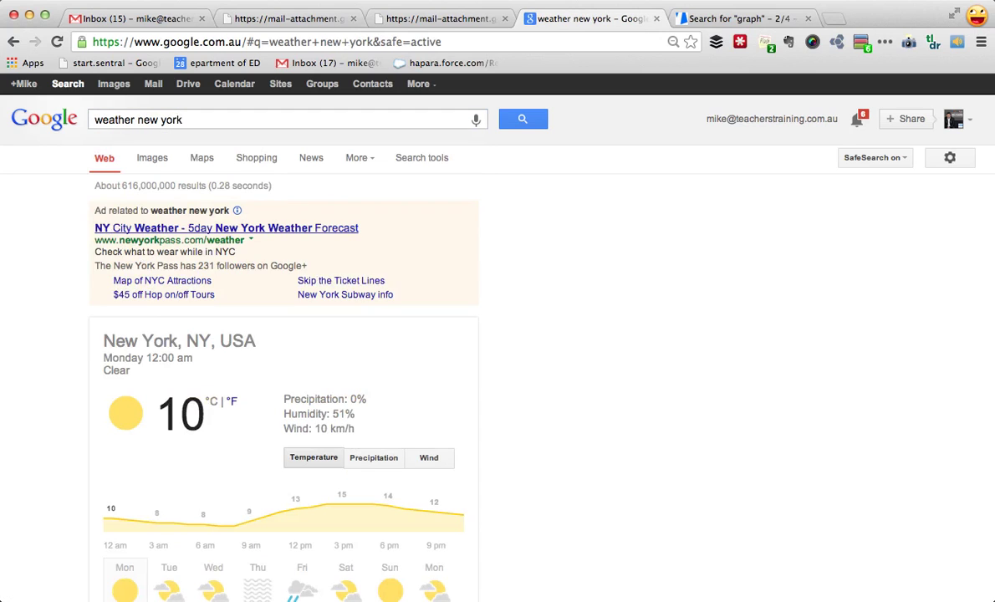
pyautogui.click(232, 405)
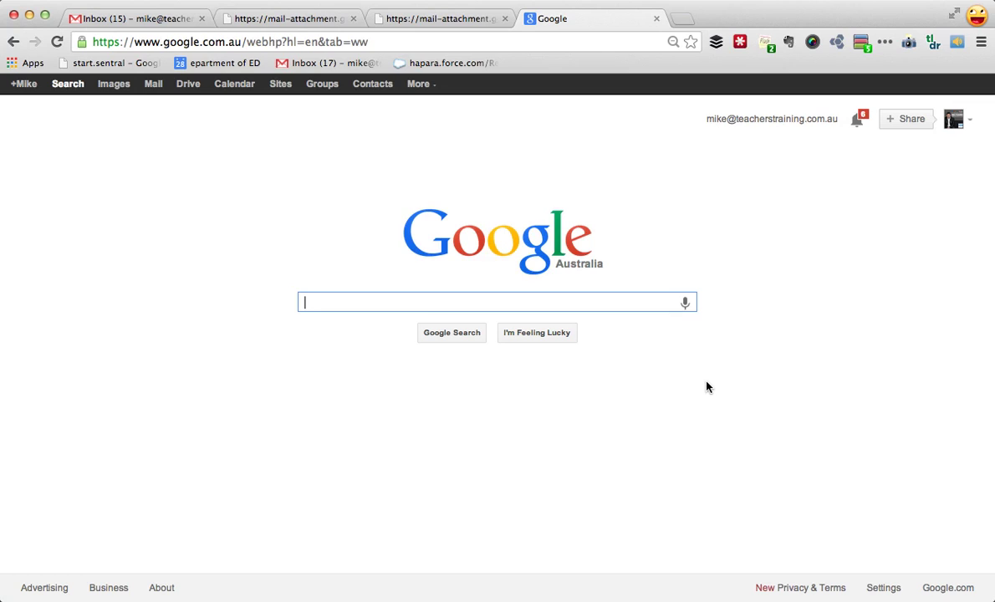
# - Start Google's built-in timer from a 'timer' search, then begin a new 'time' query
pyautogui.write('timer')
pyautogui.press('Return')
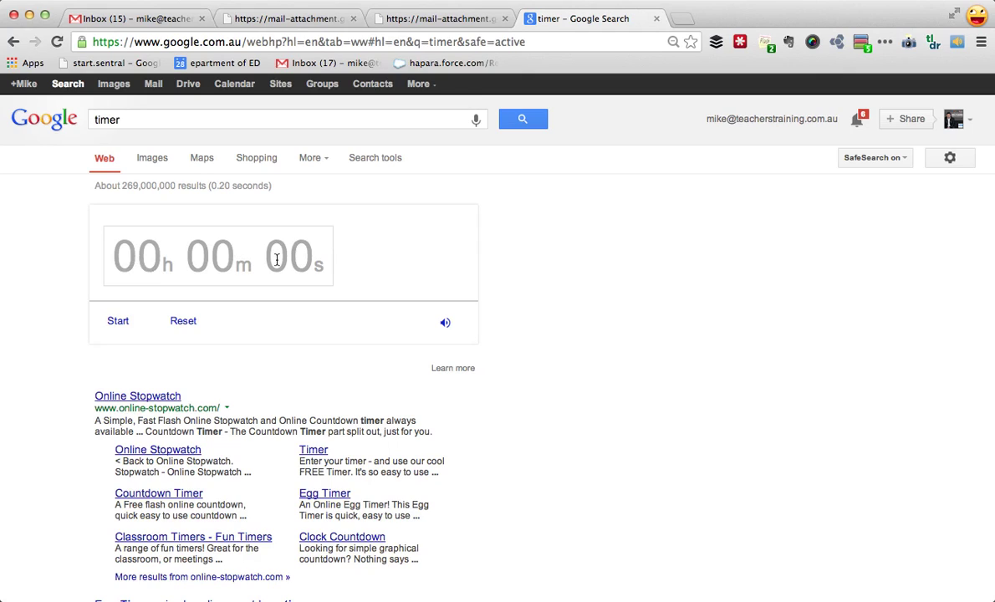
pyautogui.click(118, 321)
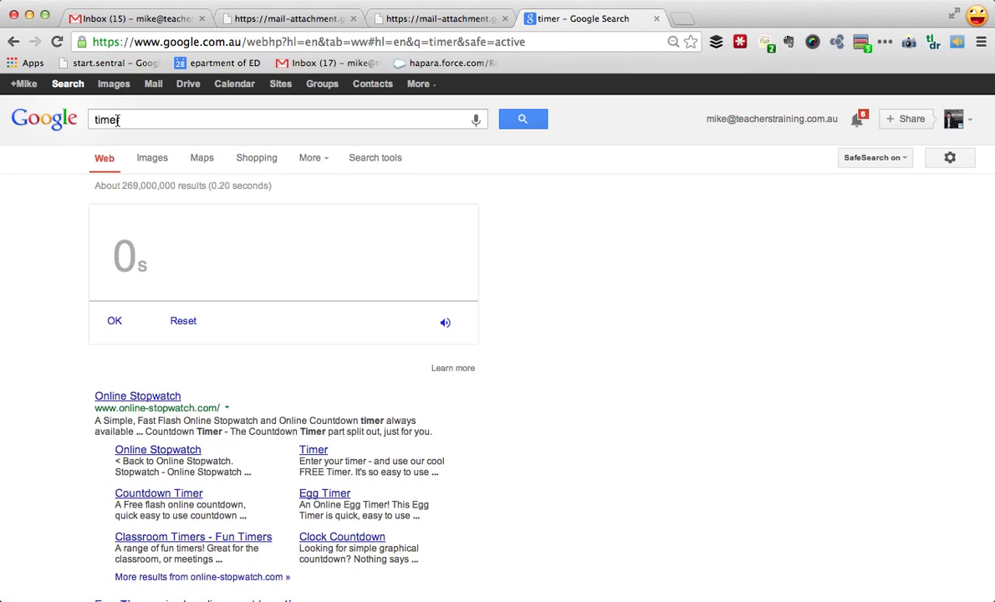
pyautogui.moveTo(118, 119); pyautogui.dragTo(64, 119)
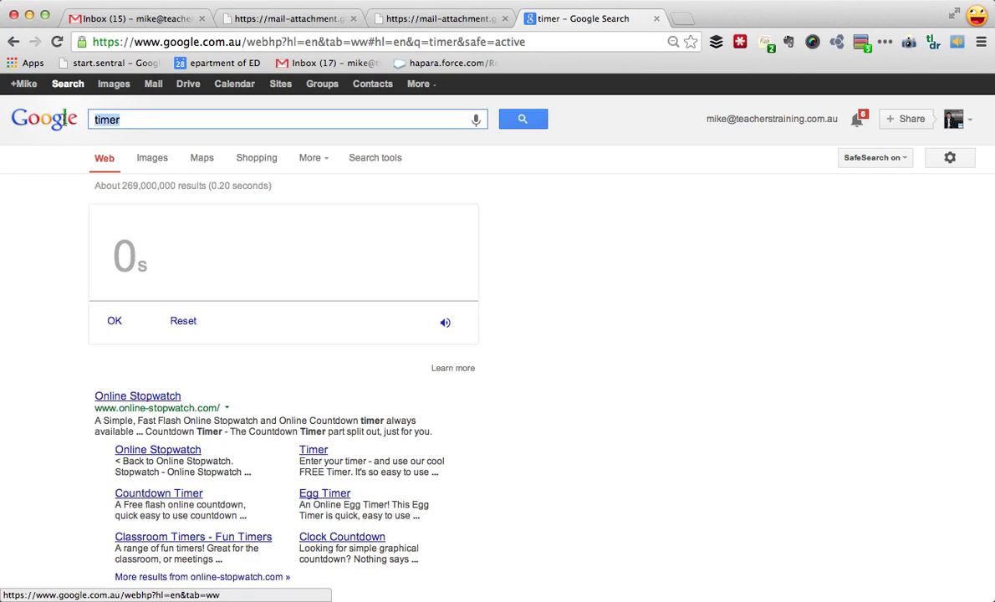
pyautogui.write('time')
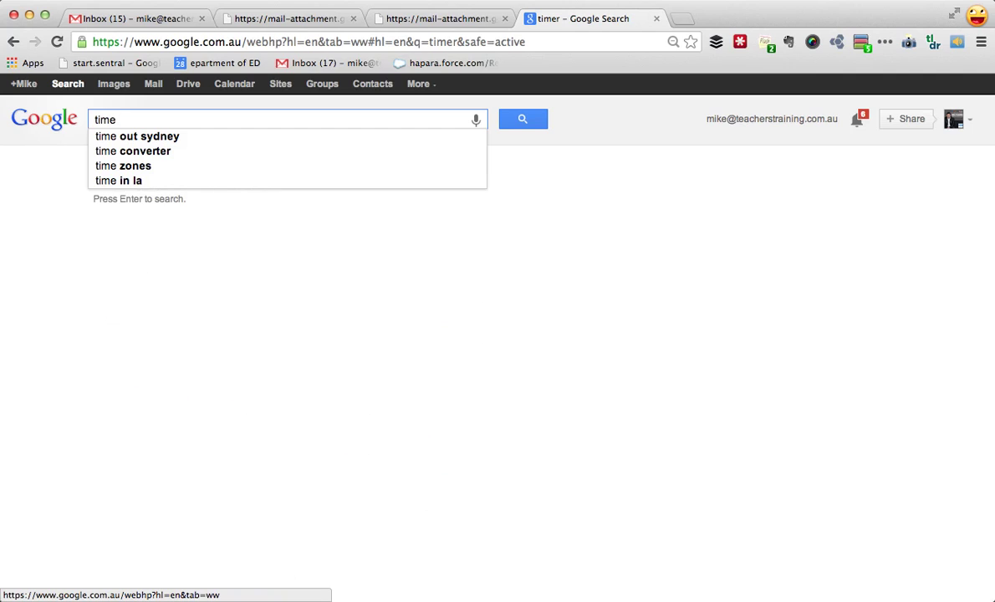
# - Look up the current time in New York (12:39 AM), then in London (4:39 AM)
pyautogui.write('New ')
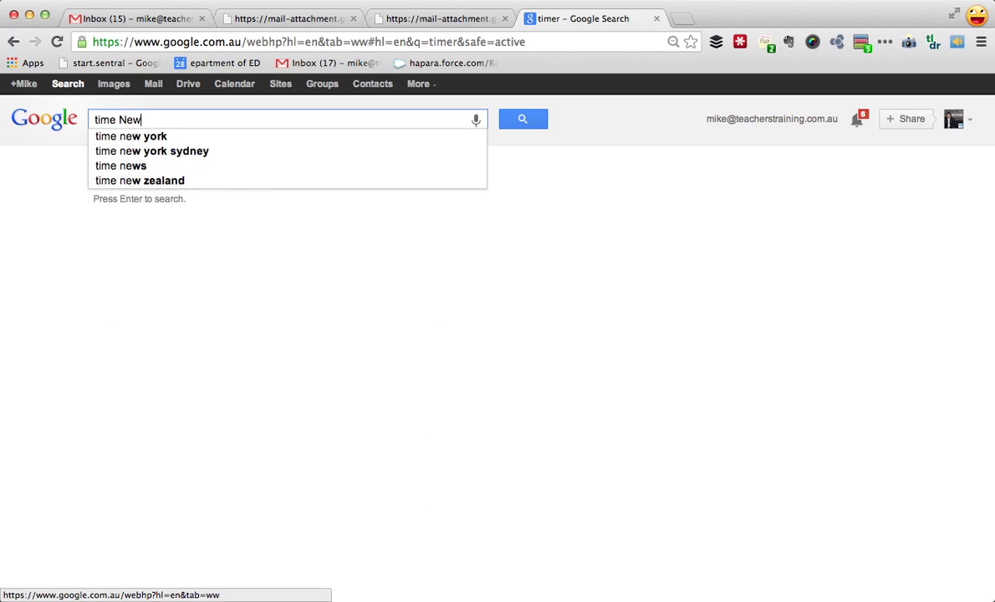
pyautogui.write('y')
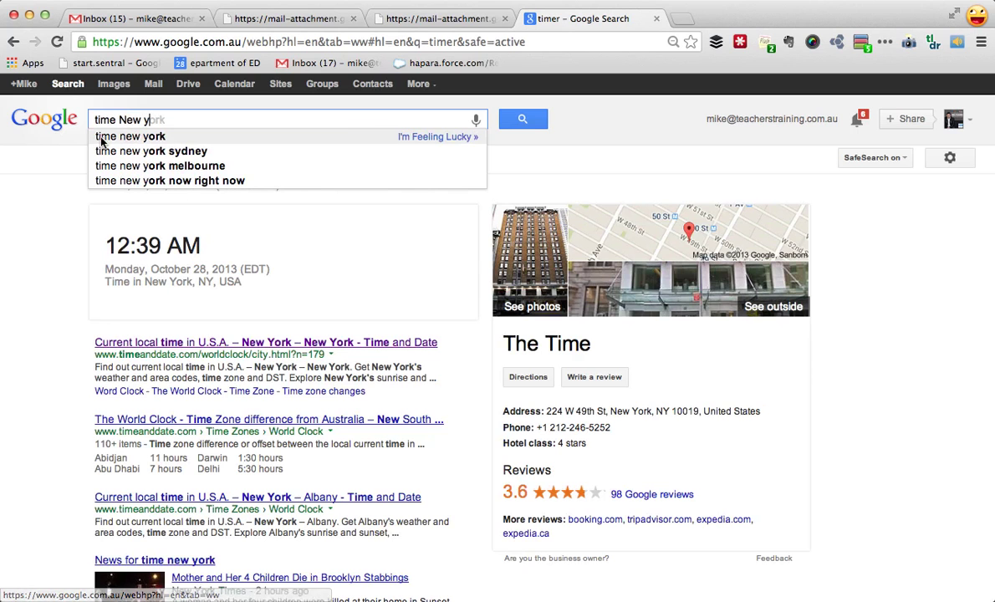
pyautogui.click(101, 138)
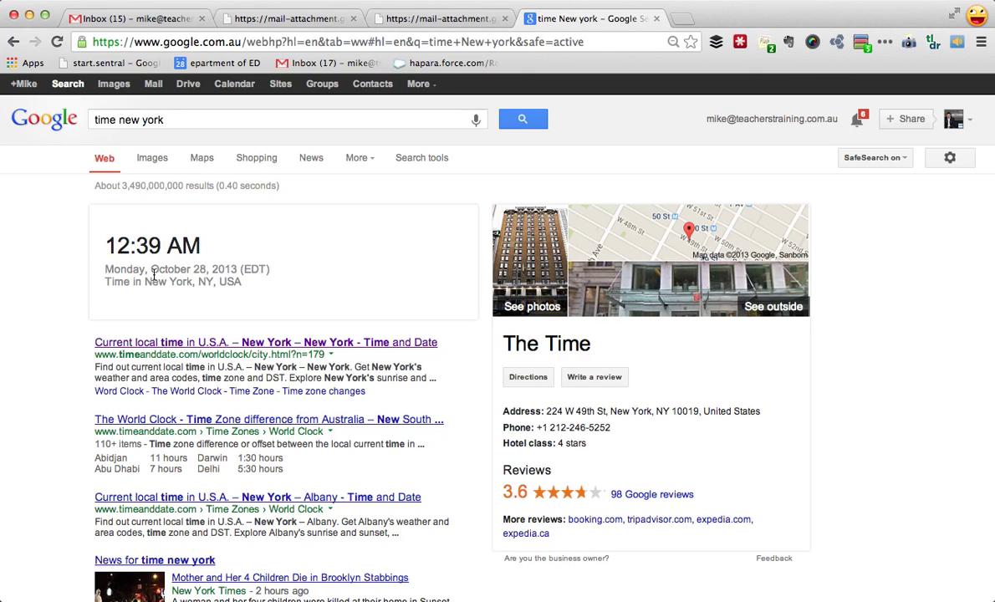
pyautogui.click(173, 122)
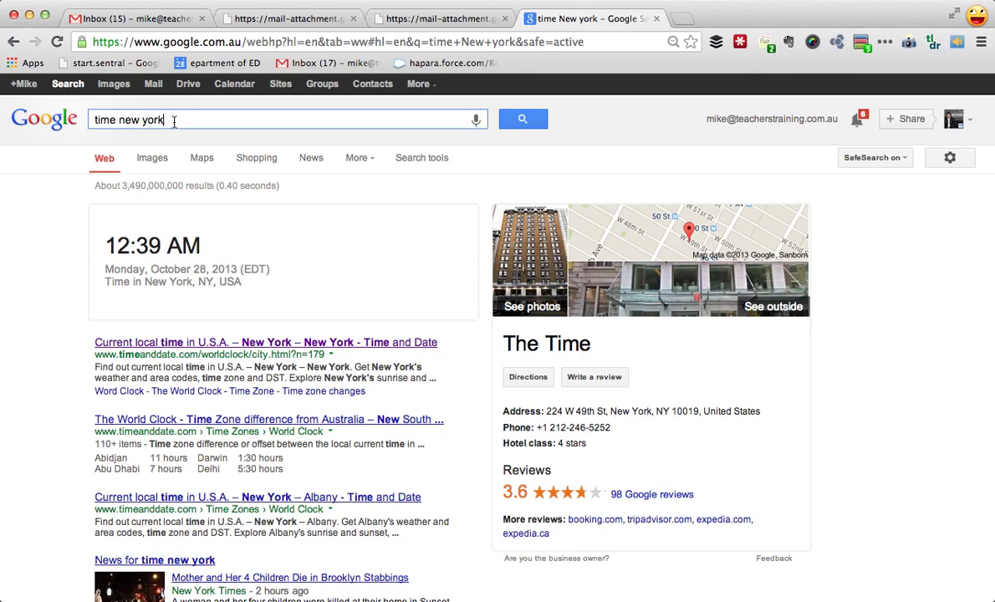
pyautogui.moveTo(174, 121); pyautogui.dragTo(121, 122)
pyautogui.write('London')
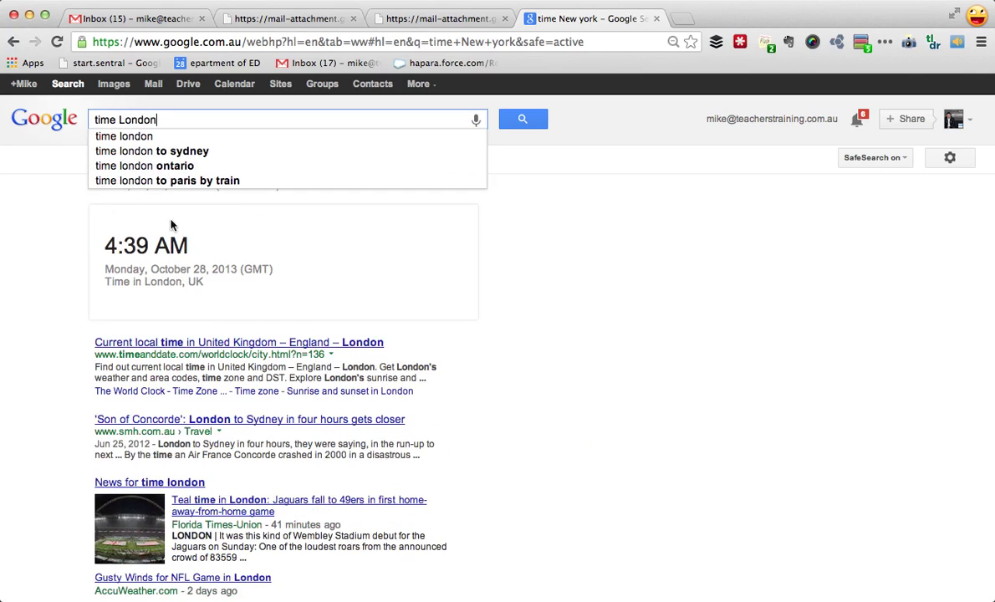
pyautogui.click(142, 136)
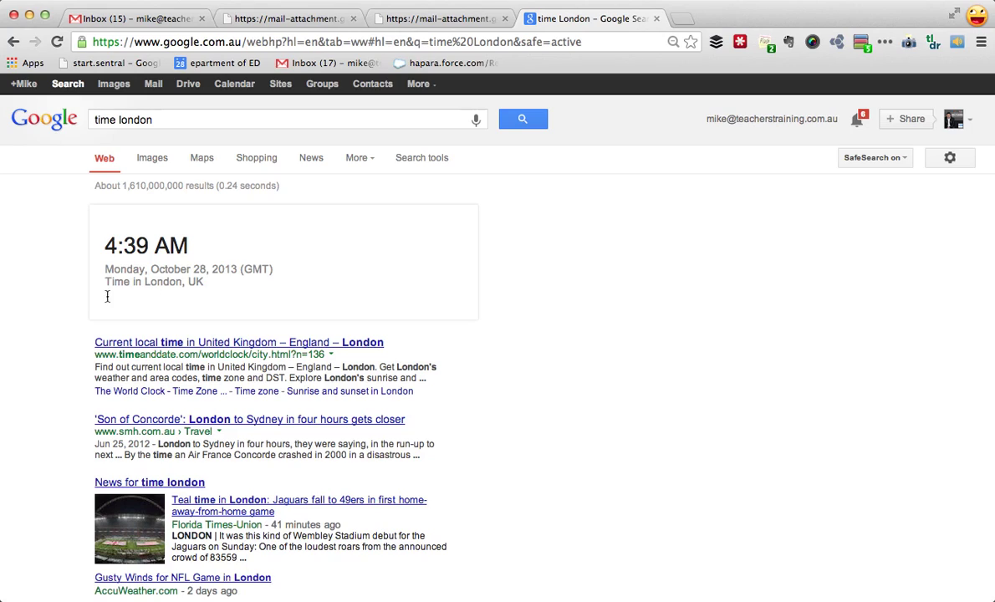